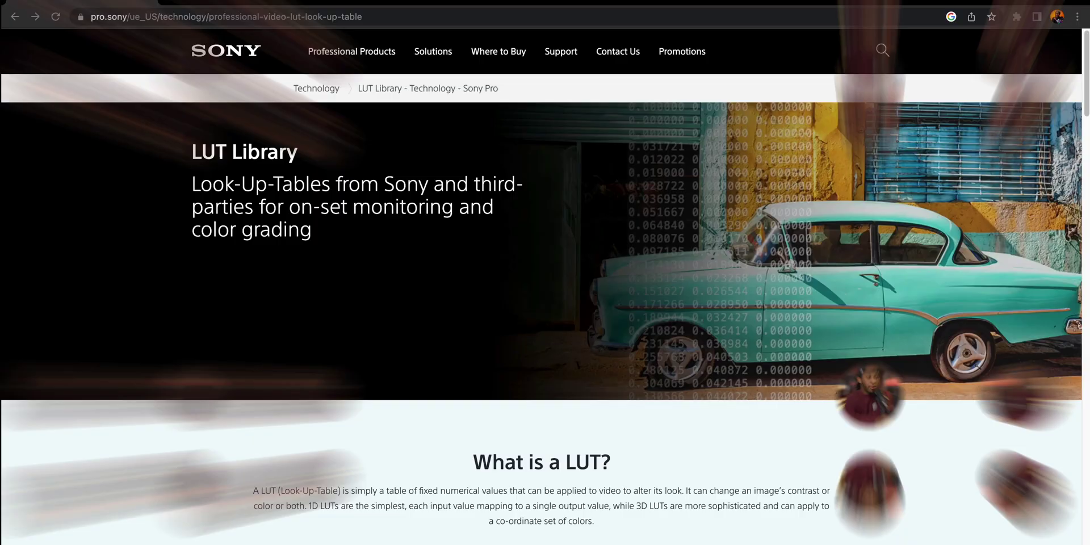
Scroll the pro.sony LUT Library page down to the Sony LUTs section and back
{"action": "scroll", "coordinate": [443, 384], "scroll_direction": "down", "scroll_amount": 20}
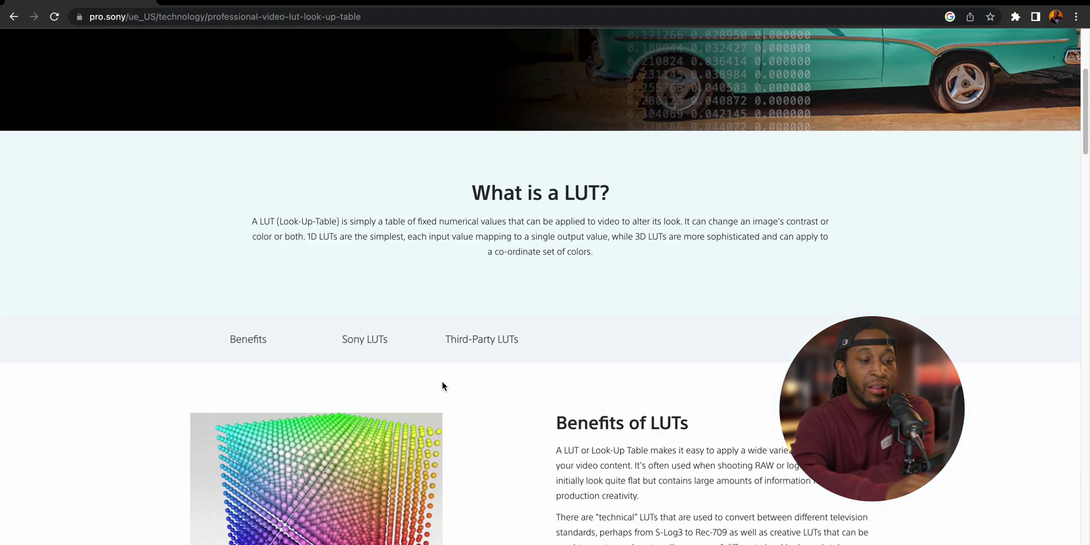
{"action": "scroll", "coordinate": [442, 383], "scroll_direction": "up", "scroll_amount": 6}
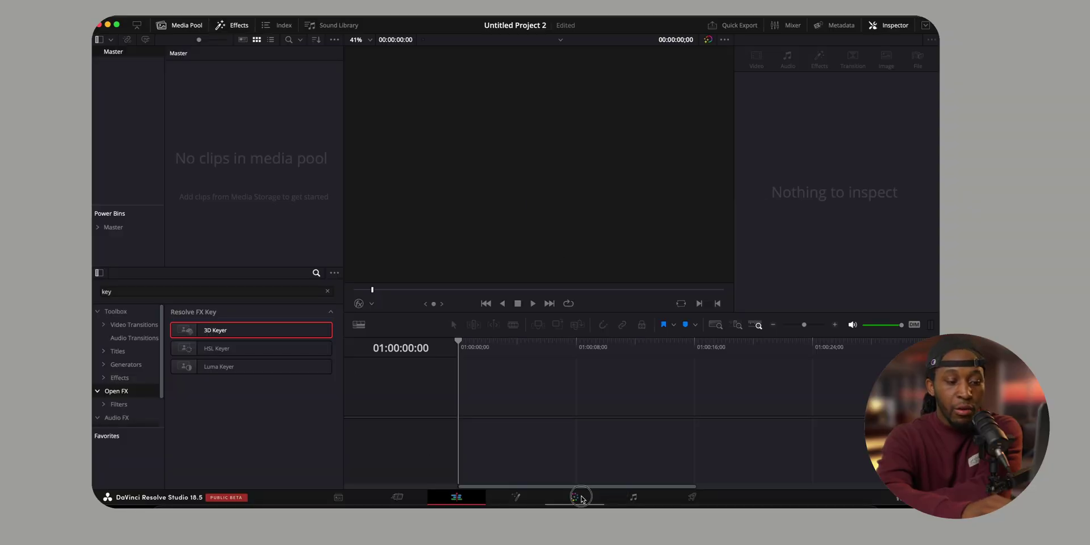
Show the LUT library on the Color page and reveal the Canon C-Log3 LUT's folder on disk
{"action": "left_click", "coordinate": [580, 498]}
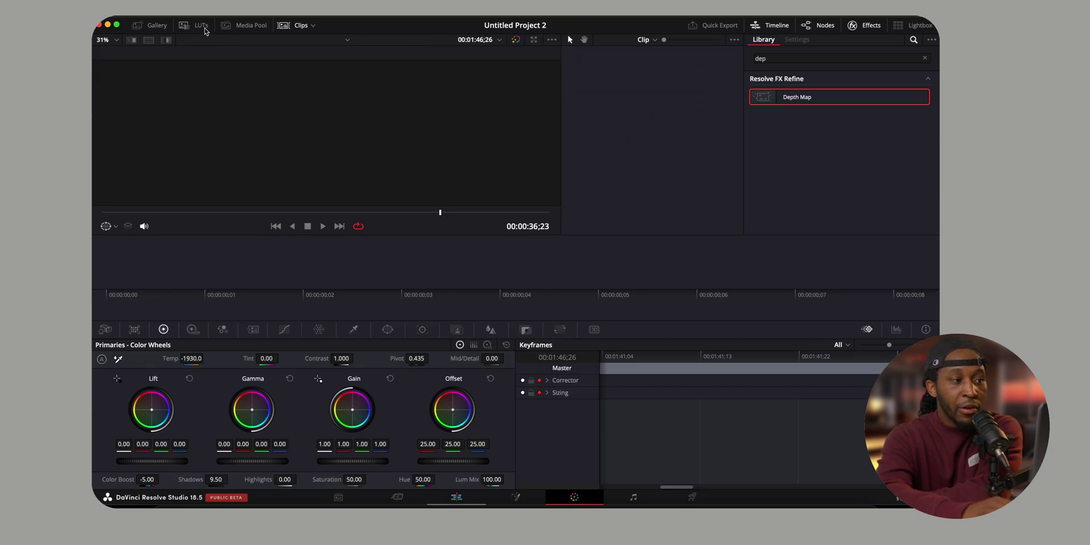
{"action": "left_click", "coordinate": [201, 26]}
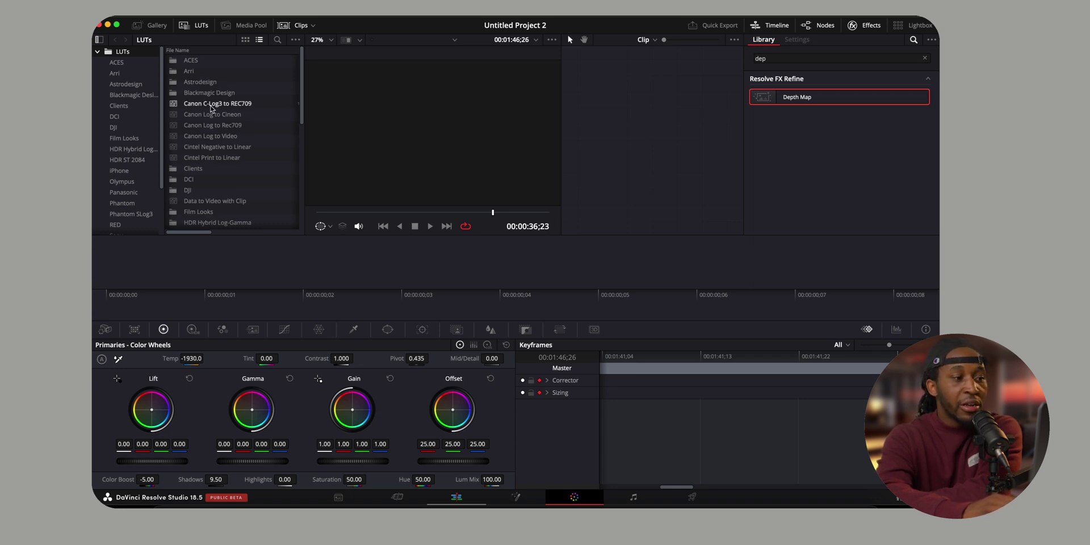
{"action": "right_click", "coordinate": [211, 108]}
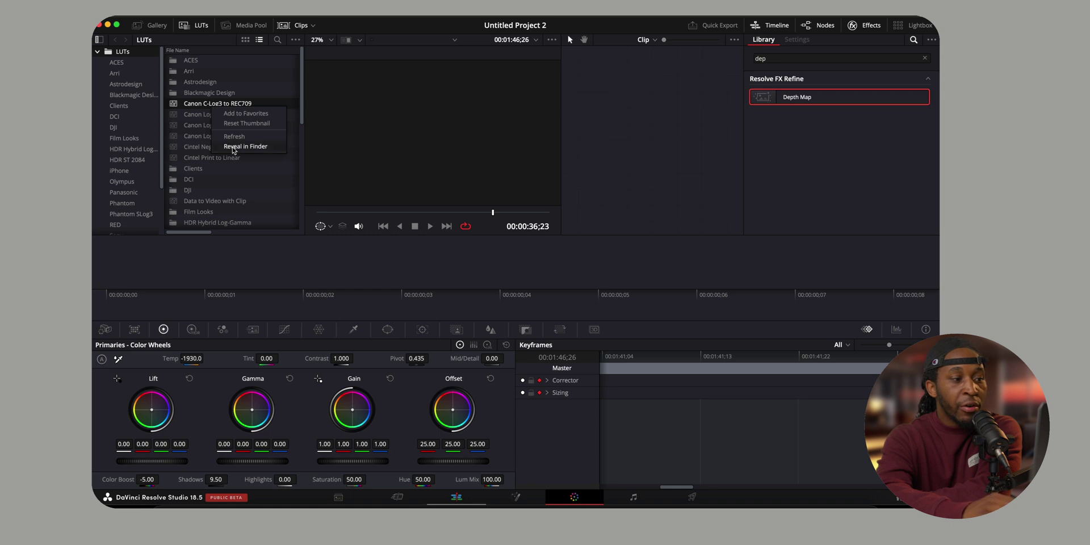
{"action": "left_click", "coordinate": [245, 146]}
{"action": "left_click", "coordinate": [761, 201]}
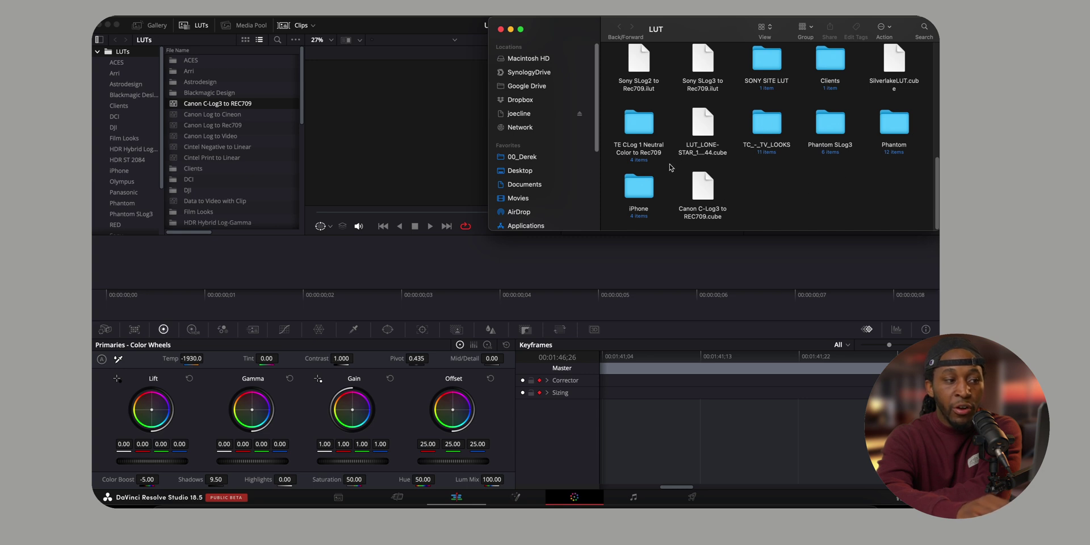
{"action": "left_click", "coordinate": [256, 114]}
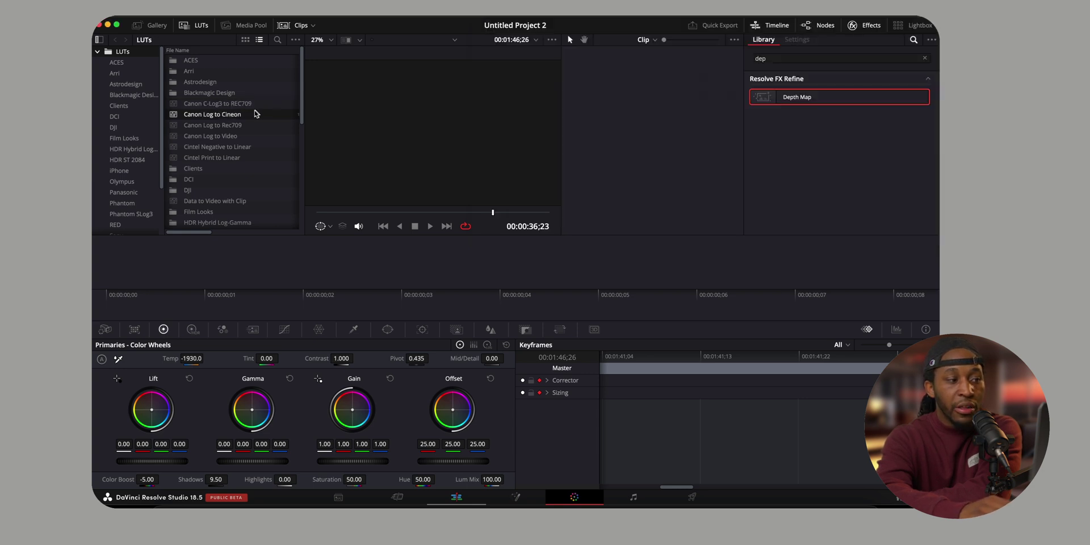
Bring up the context menu for the Canon Log to Cineon LUT
{"action": "right_click", "coordinate": [236, 114]}
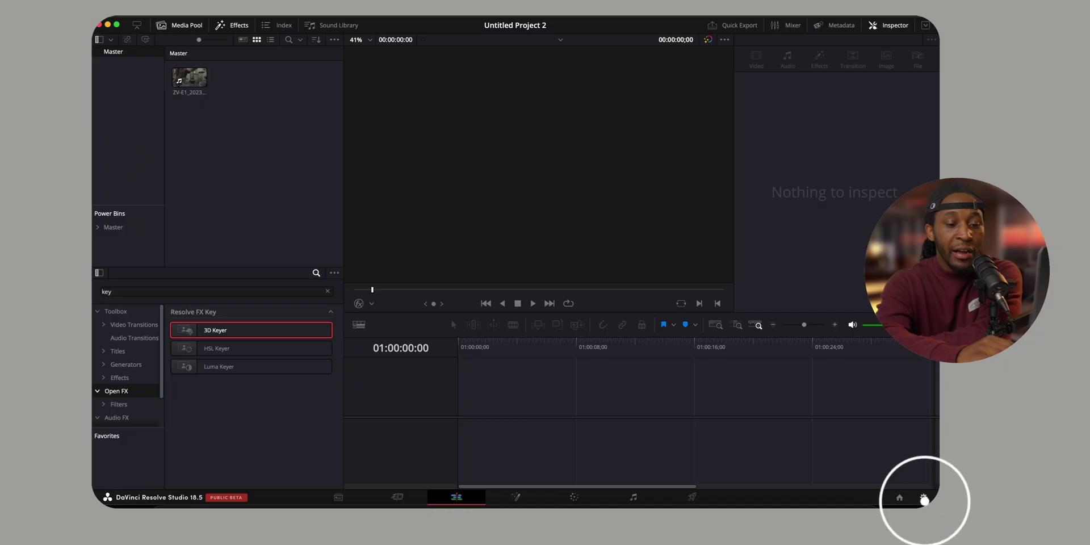
In project settings, bring up the Color science choices under Color Management
{"action": "left_click", "coordinate": [923, 499]}
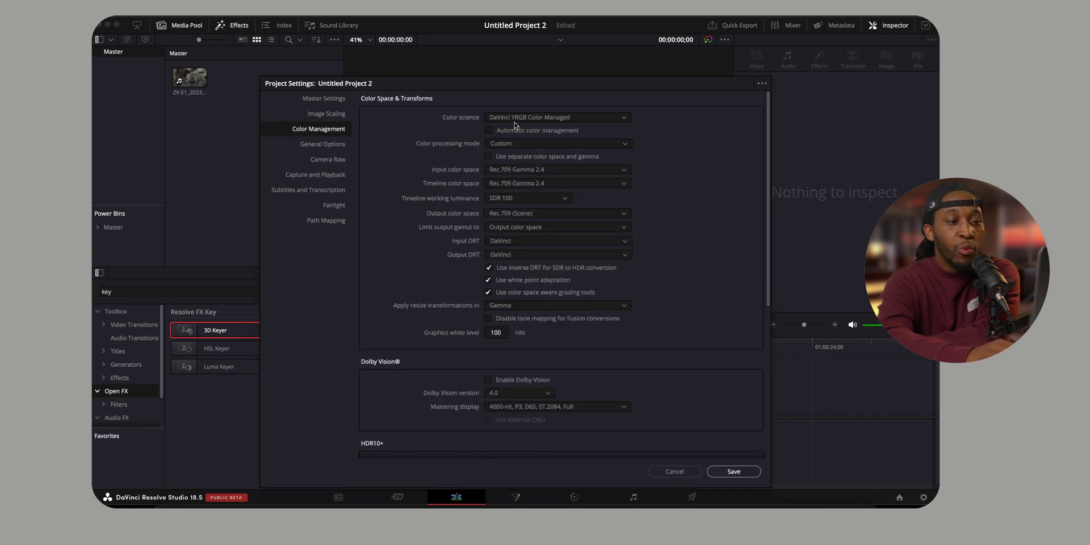
{"action": "left_click", "coordinate": [549, 121]}
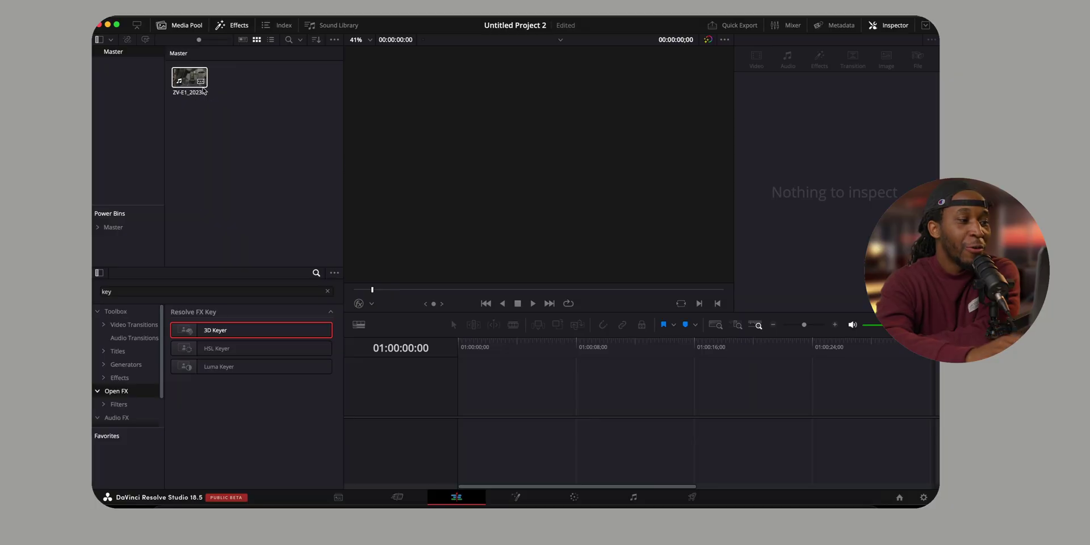
Place the ZV-E1 clip on a new timeline, deselect it, and move to the Color page
{"action": "left_click_drag", "start_coordinate": [181, 80], "coordinate": [463, 417]}
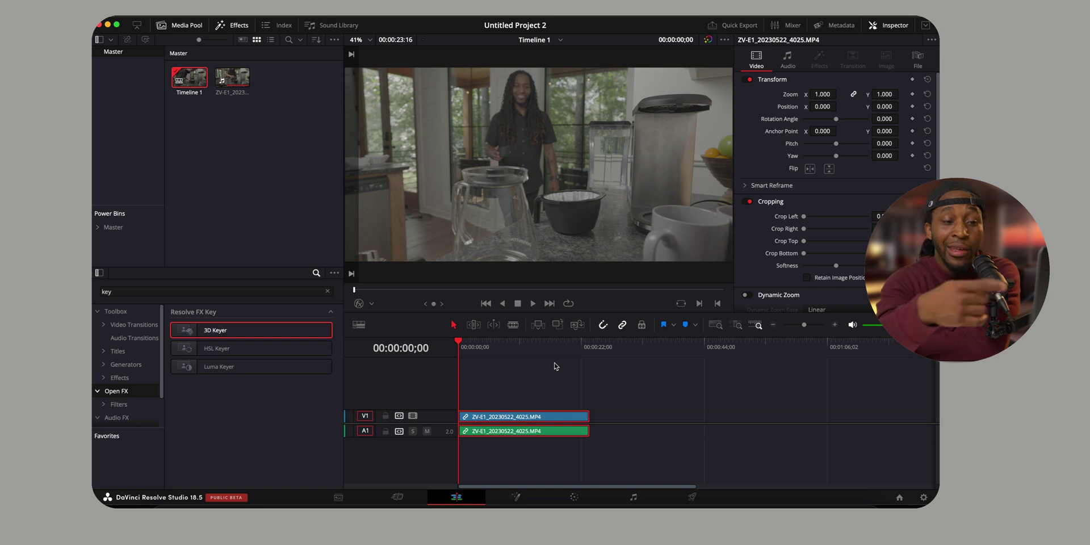
{"action": "left_click", "coordinate": [633, 412]}
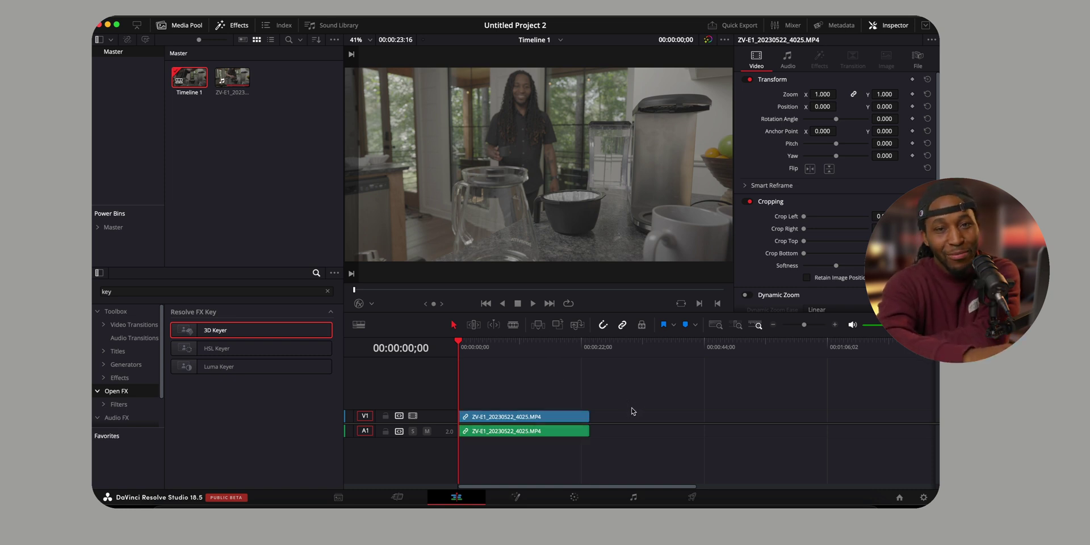
{"action": "left_click", "coordinate": [574, 496]}
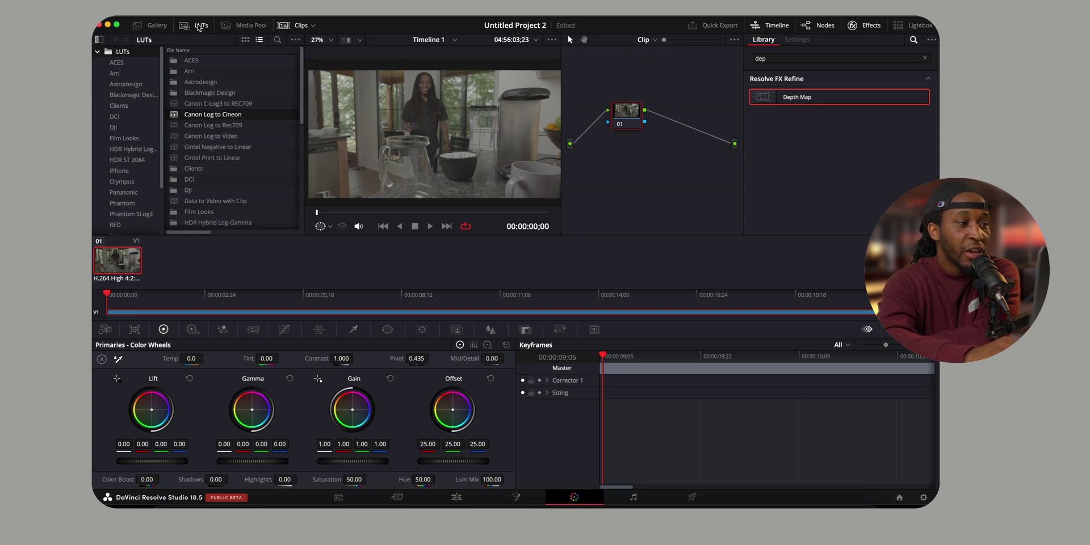
Hide the LUT and effects libraries and add two serial nodes after node 01
{"action": "left_click", "coordinate": [199, 26]}
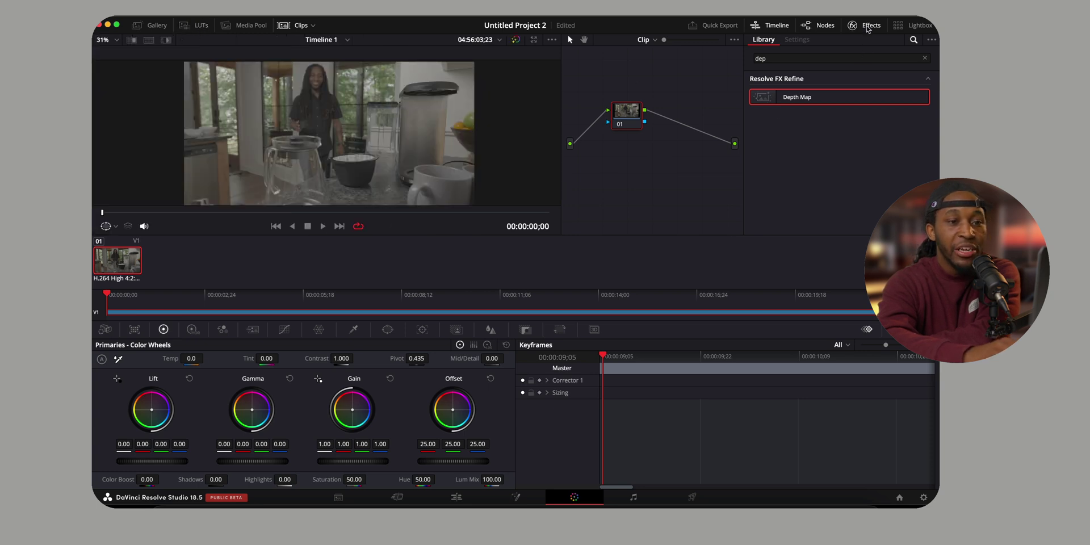
{"action": "left_click", "coordinate": [868, 26]}
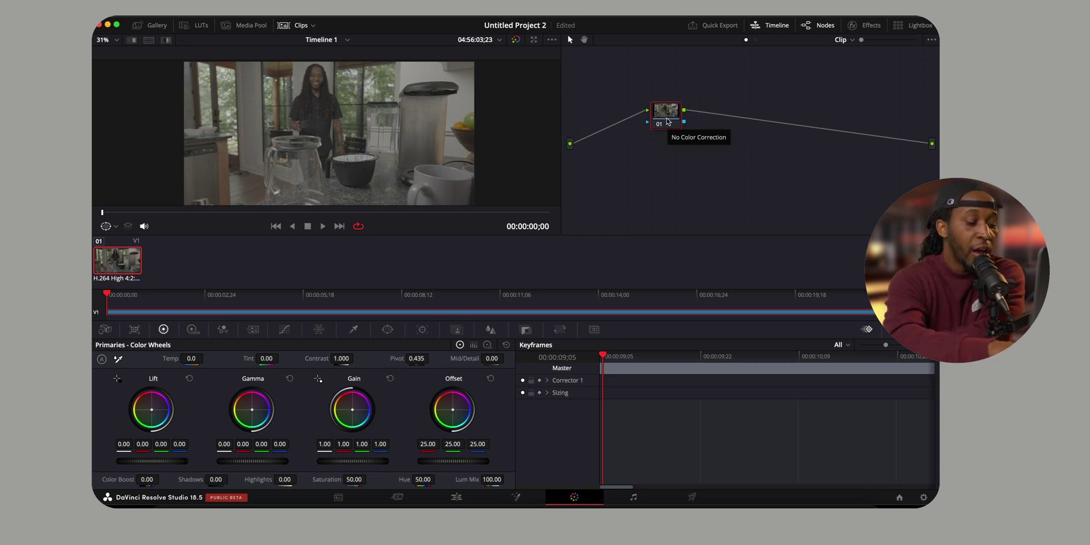
{"action": "key", "text": "alt+s"}
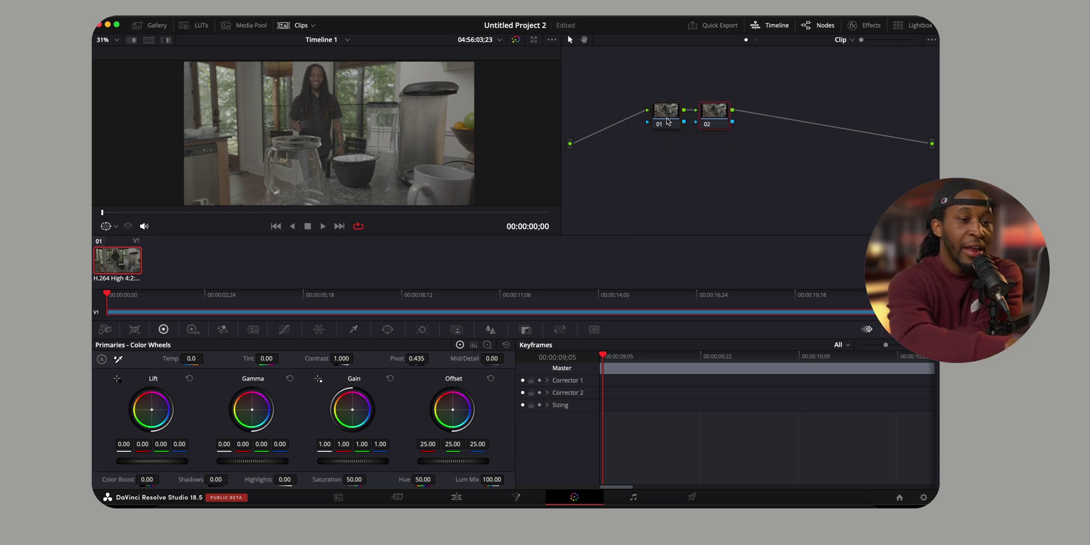
{"action": "key", "text": "alt+s"}
Label node 03 'lut' and node 02 'bal', then bring up node 01's options
{"action": "right_click", "coordinate": [774, 117]}
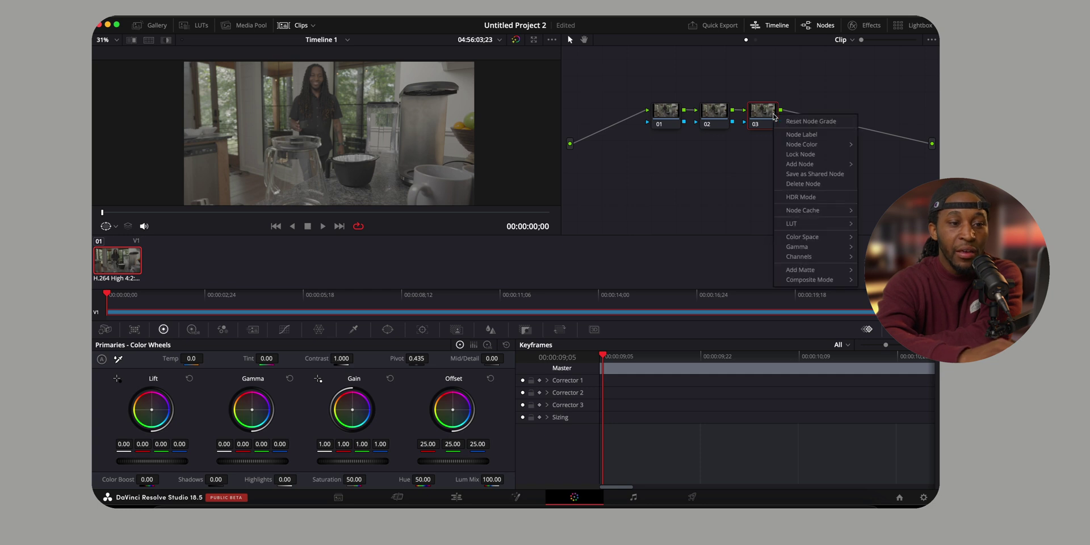
{"action": "left_click", "coordinate": [801, 137]}
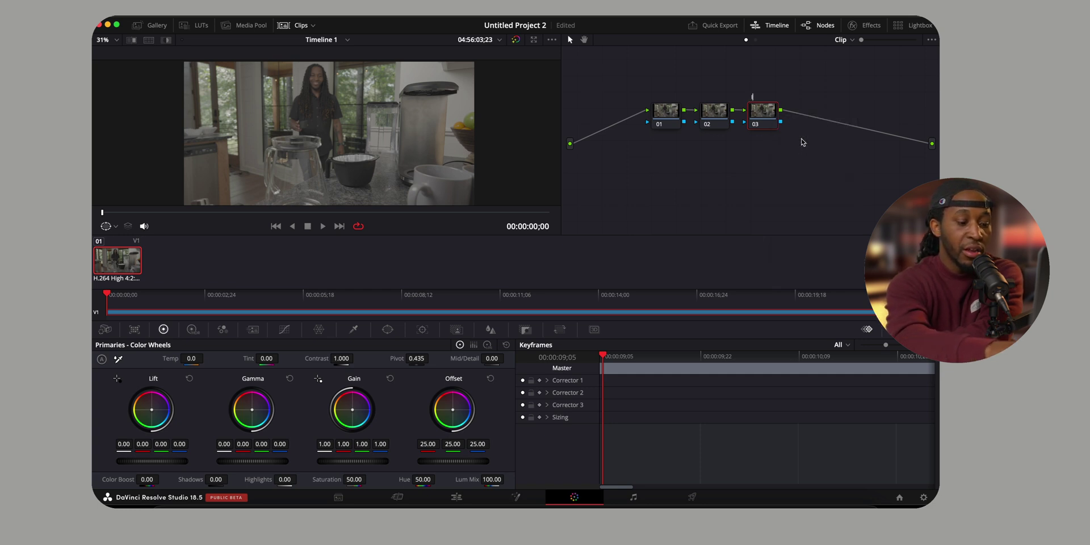
{"action": "type", "text": "lut"}
{"action": "right_click", "coordinate": [719, 117]}
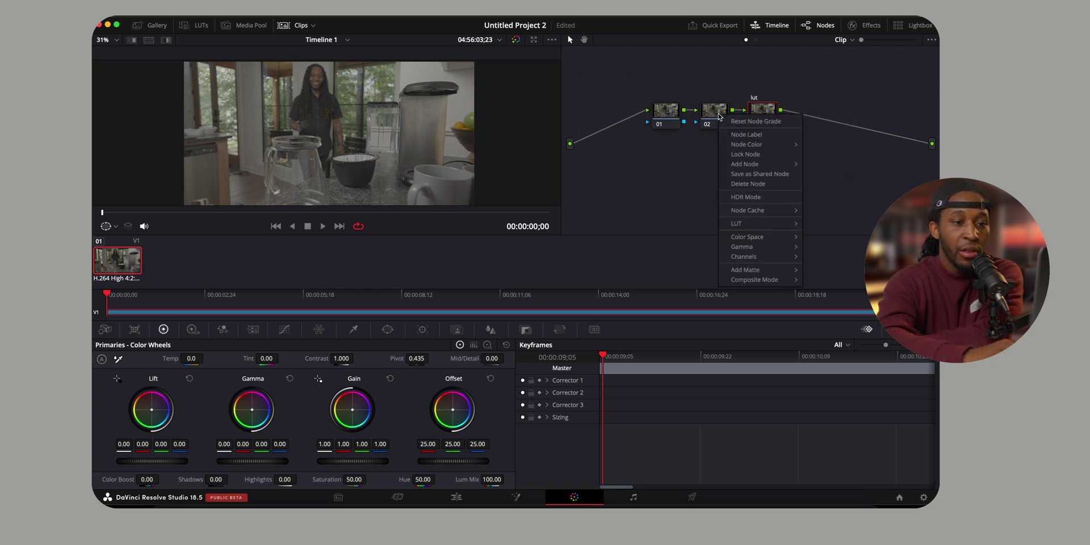
{"action": "left_click", "coordinate": [761, 140]}
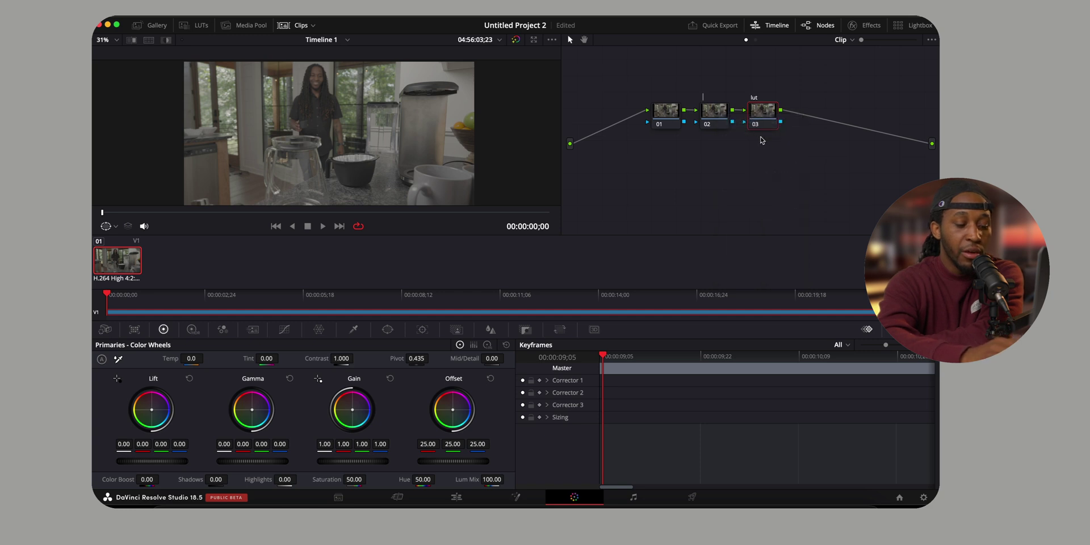
{"action": "type", "text": "bal"}
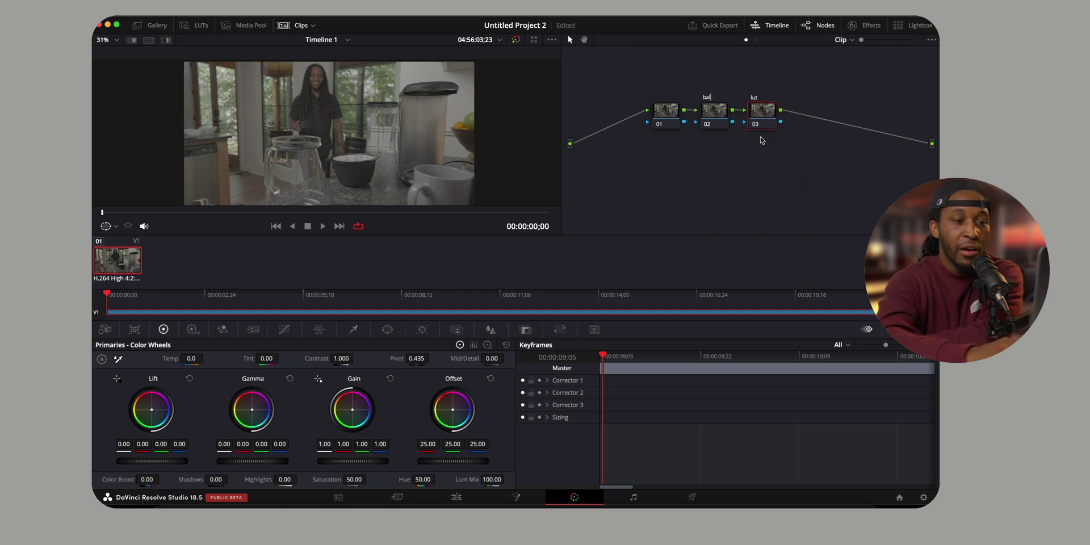
{"action": "right_click", "coordinate": [676, 113]}
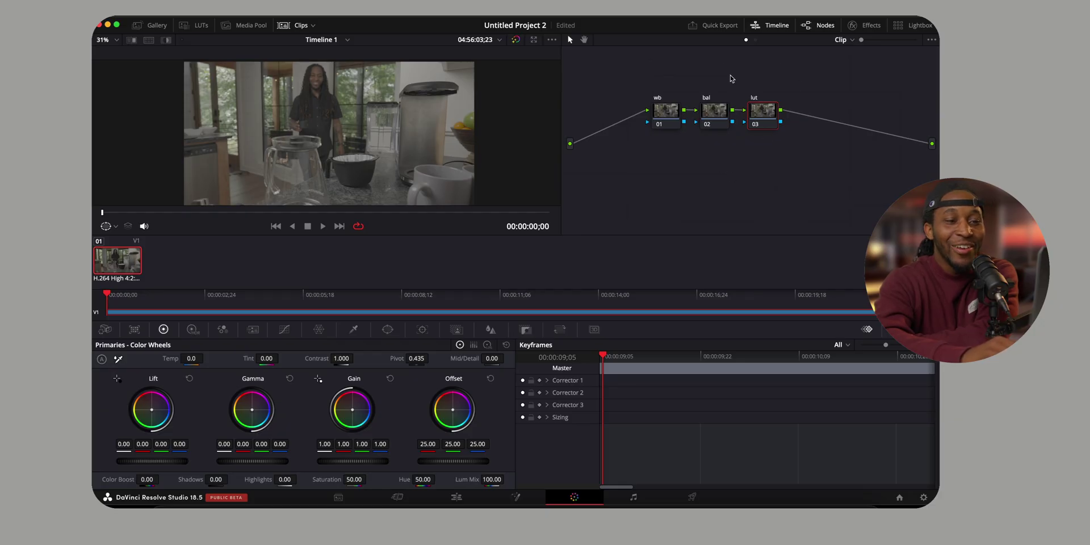
Apply the Sony LUT from the SONY SITE LUT folder to the lut node
{"action": "right_click", "coordinate": [760, 117]}
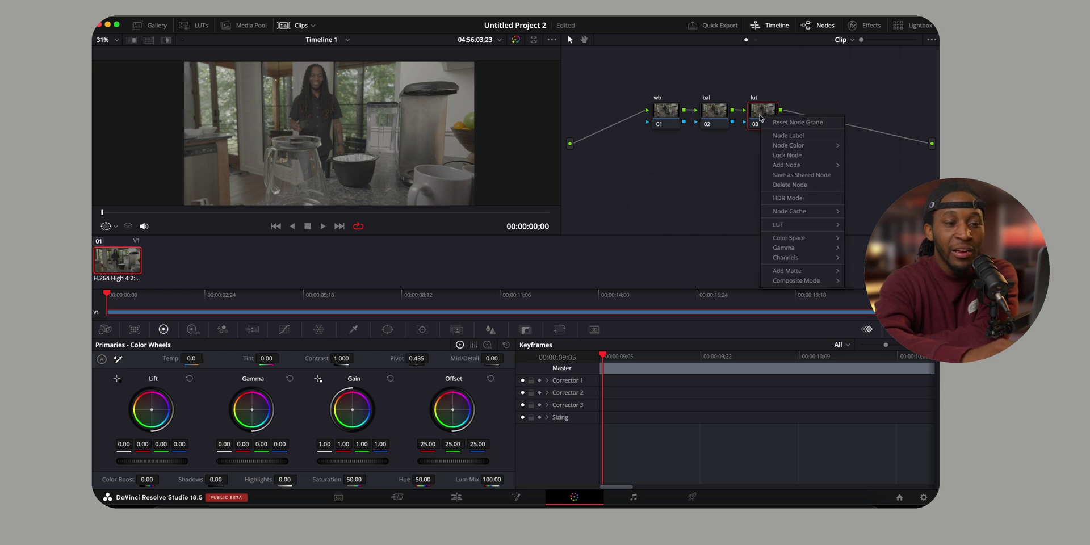
{"action": "mouse_move", "coordinate": [772, 226]}
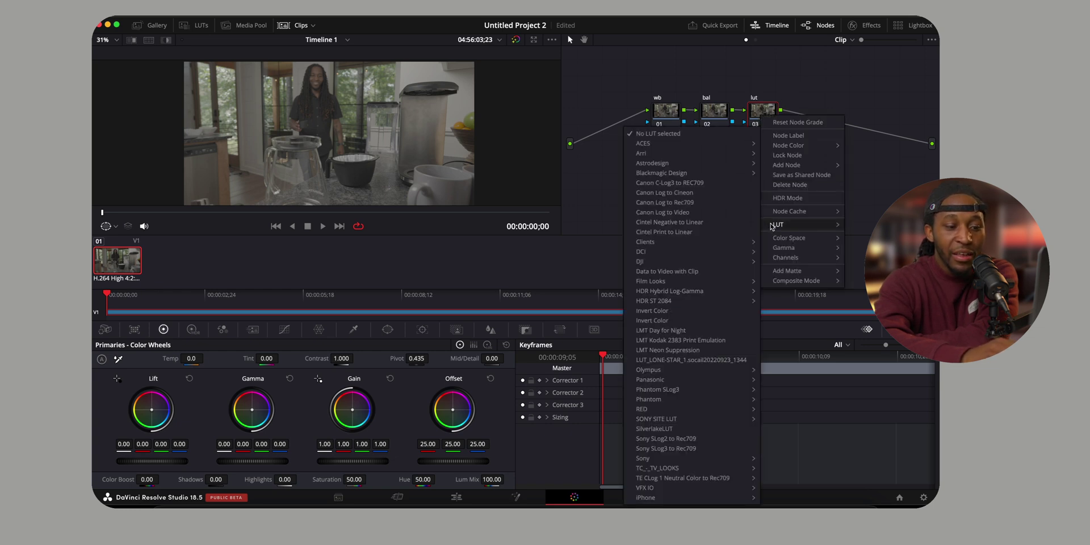
{"action": "mouse_move", "coordinate": [663, 419]}
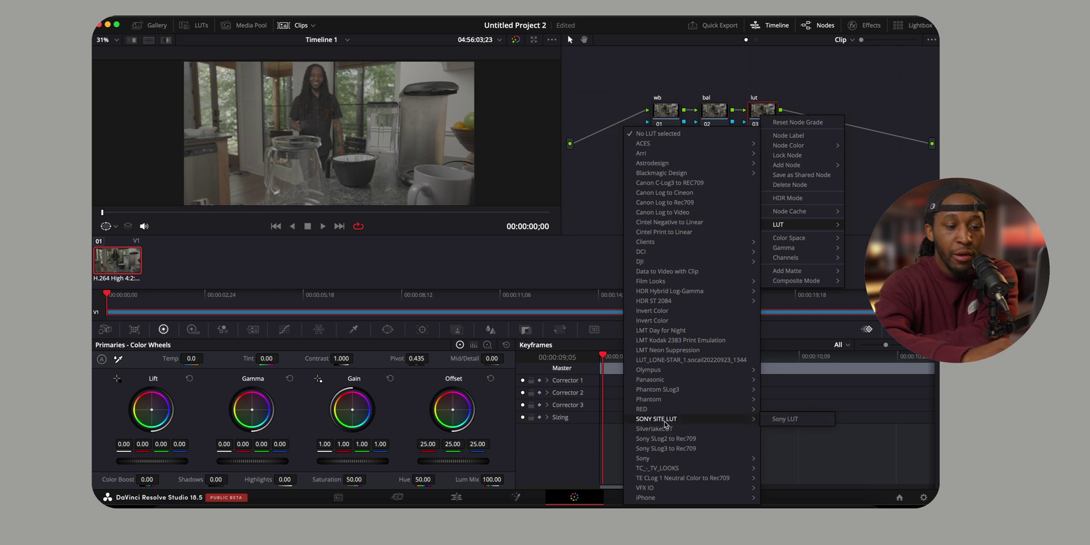
{"action": "left_click", "coordinate": [787, 421]}
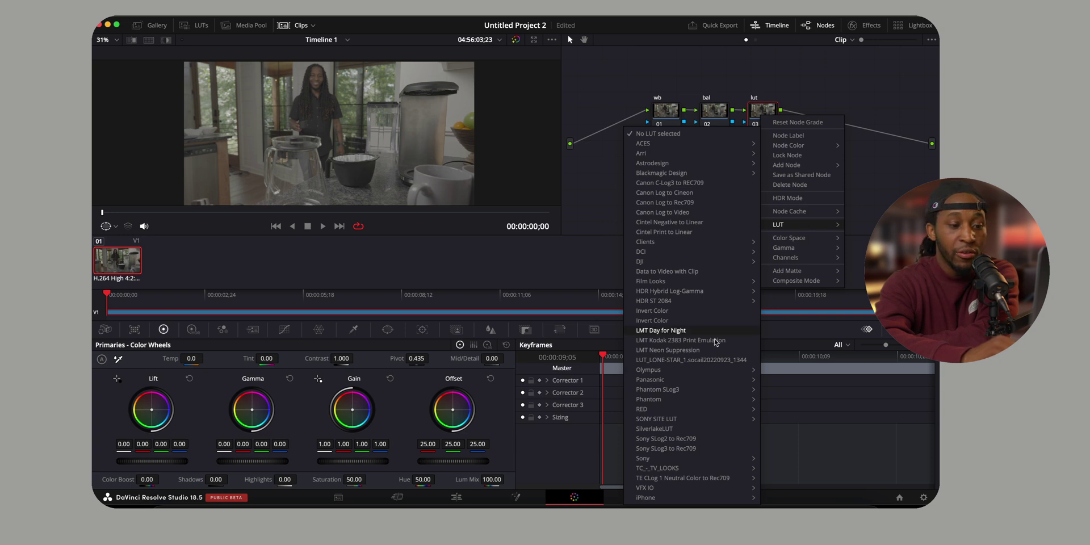
{"action": "mouse_move", "coordinate": [686, 420]}
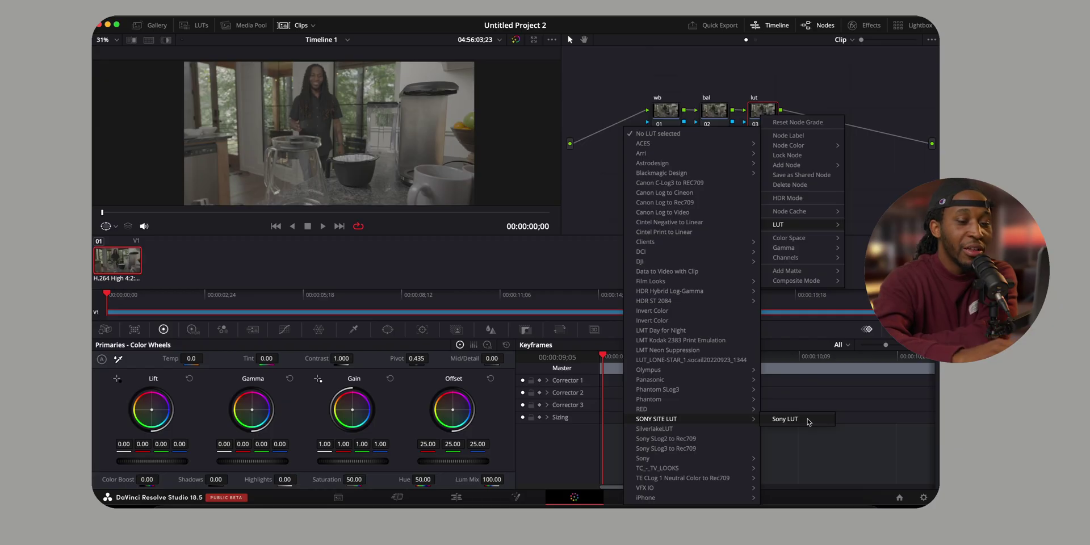
{"action": "left_click", "coordinate": [808, 420]}
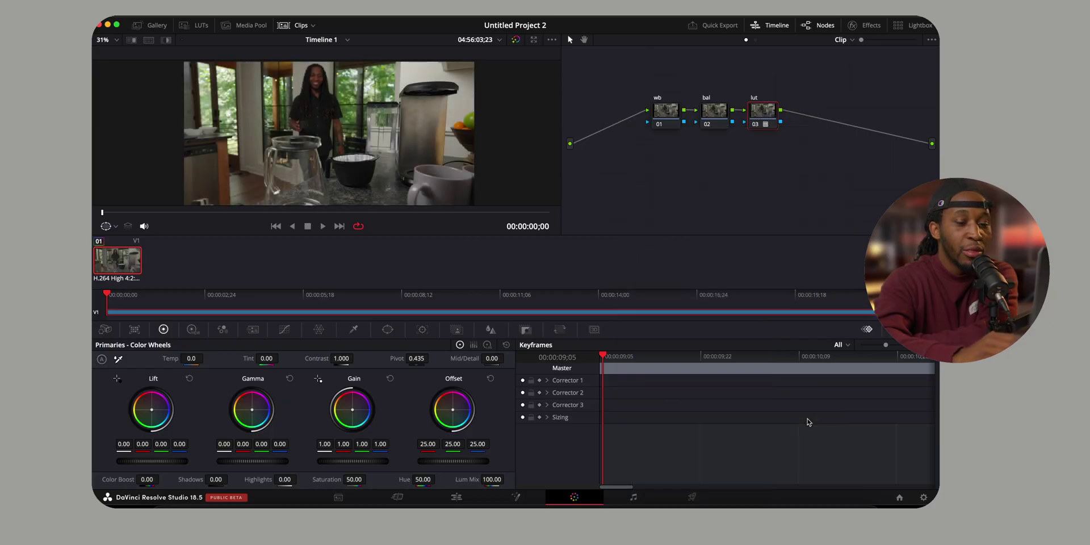
{"action": "left_click", "coordinate": [246, 213]}
At 00:00:05;20 with the waveform, set bal node highlights to -27.50 and raise gamma slightly
{"action": "left_click", "coordinate": [209, 212]}
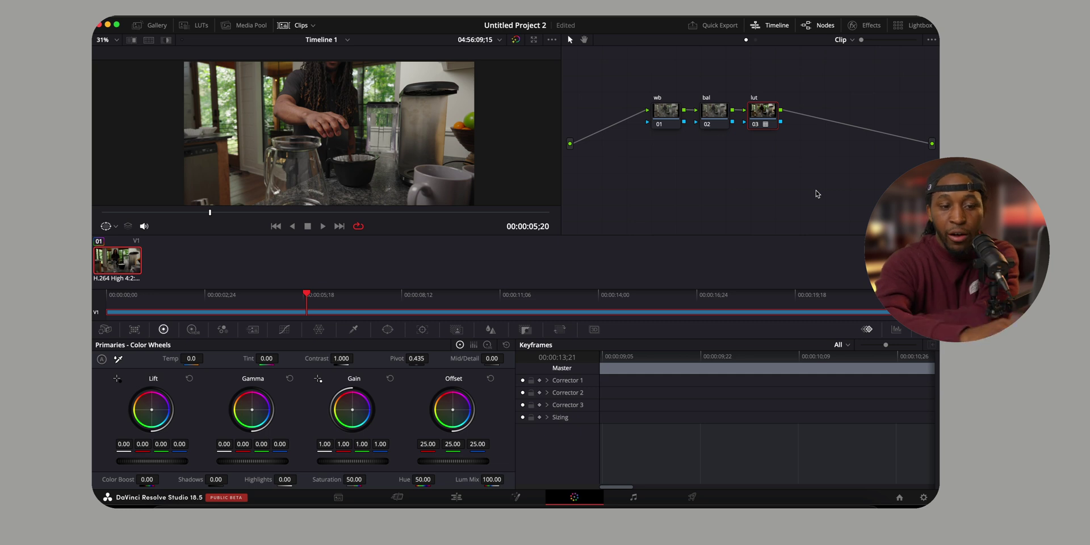
{"action": "left_click", "coordinate": [896, 330]}
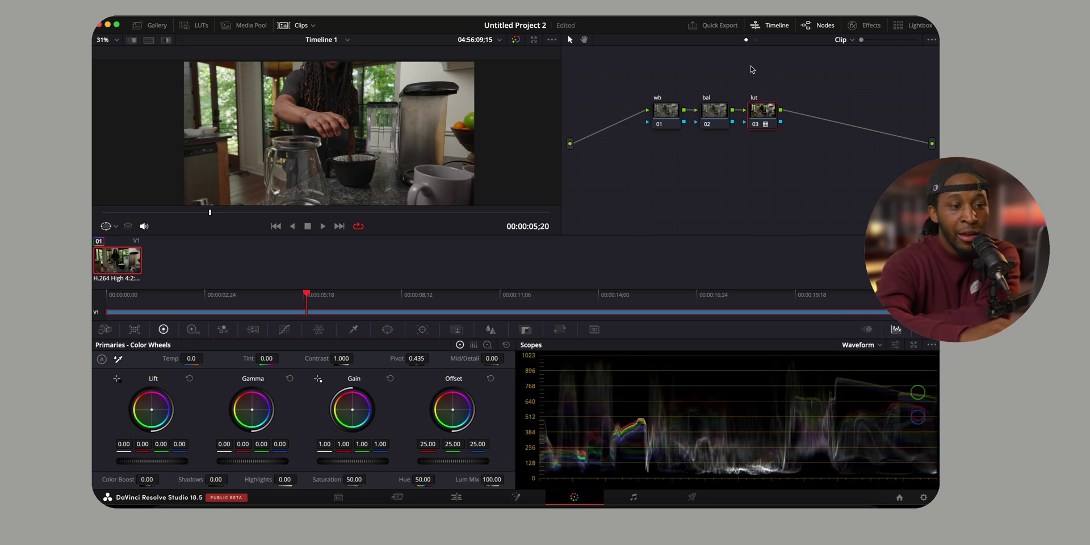
{"action": "left_click", "coordinate": [716, 116]}
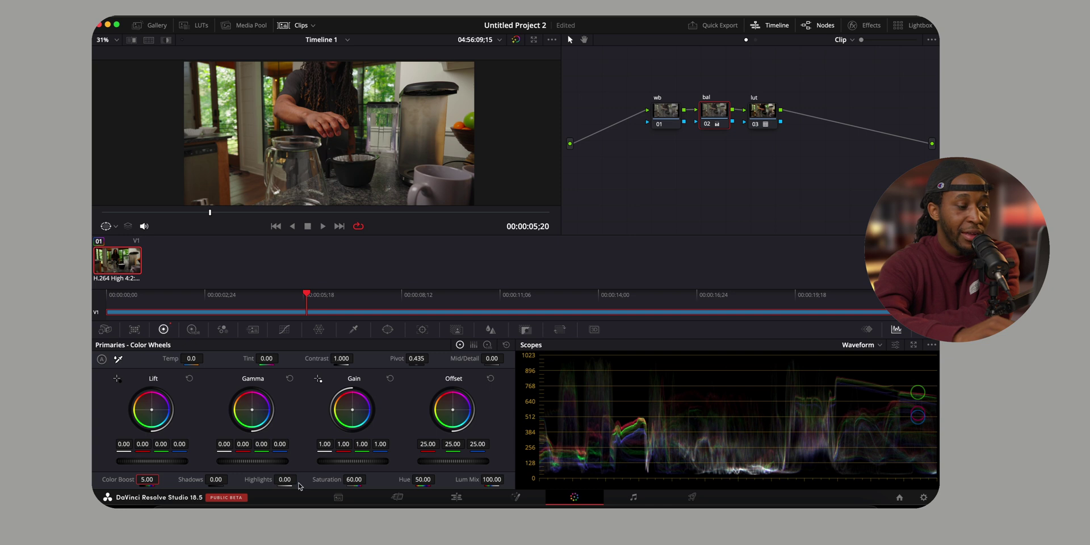
{"action": "left_click_drag", "start_coordinate": [285, 478], "coordinate": [261, 471]}
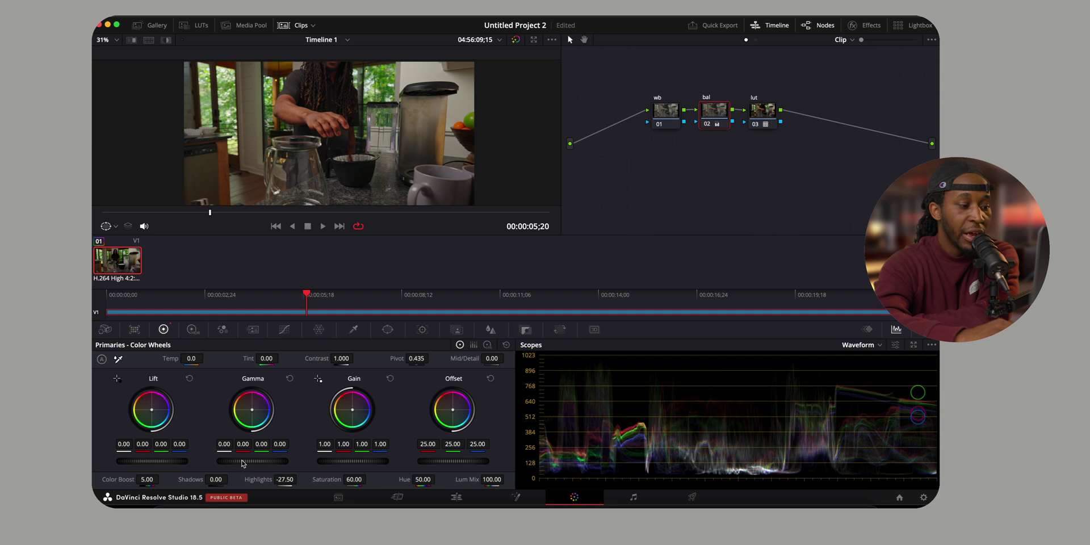
{"action": "left_click_drag", "start_coordinate": [243, 461], "coordinate": [285, 458]}
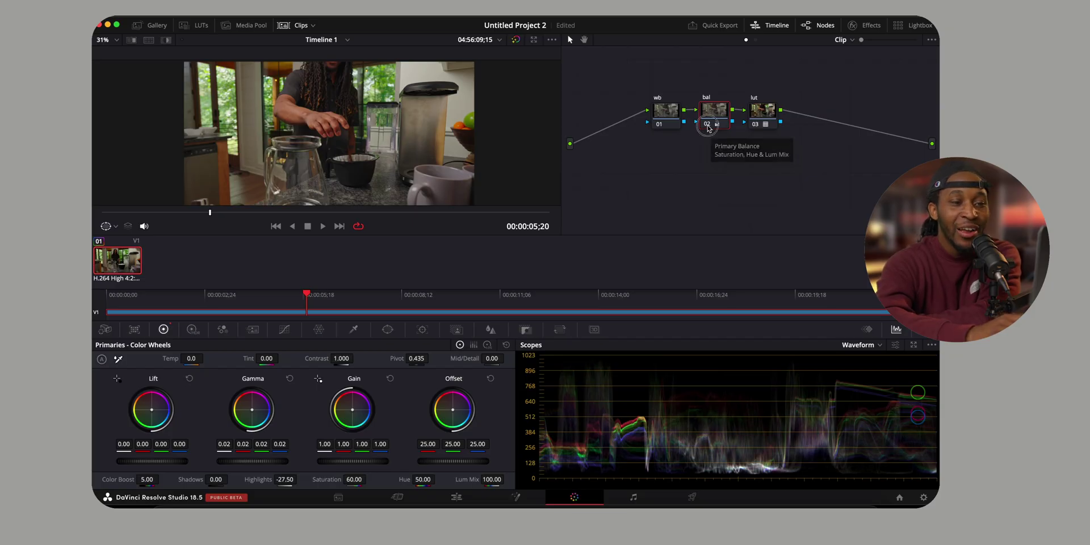
{"action": "key", "text": "ctrl+d"}
{"action": "key", "text": "ctrl+d"}
{"action": "key", "text": "ctrl+d"}
{"action": "key", "text": "ctrl+d"}
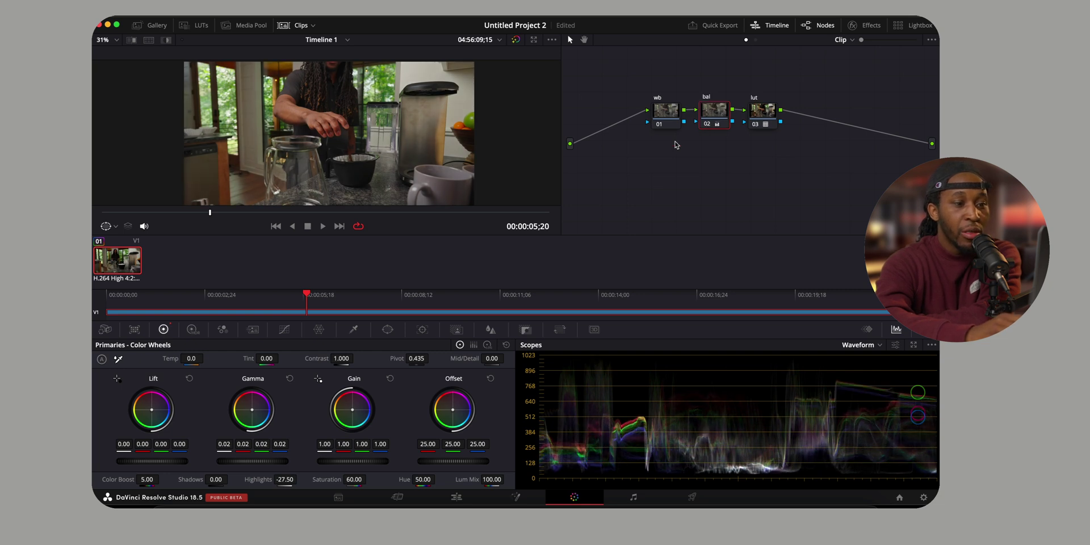
Select the wb node to bring up its default primaries
{"action": "left_click", "coordinate": [665, 112]}
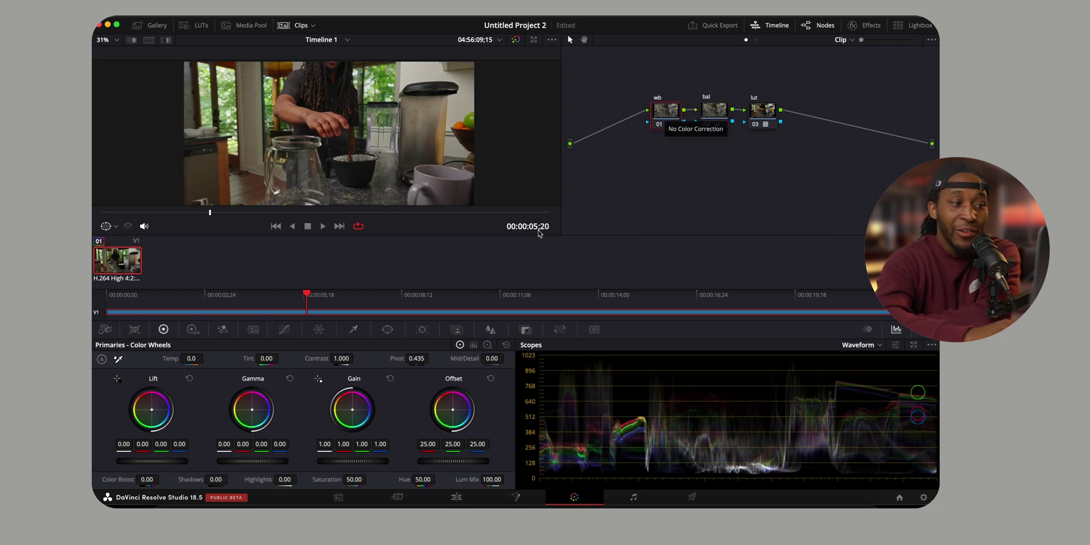